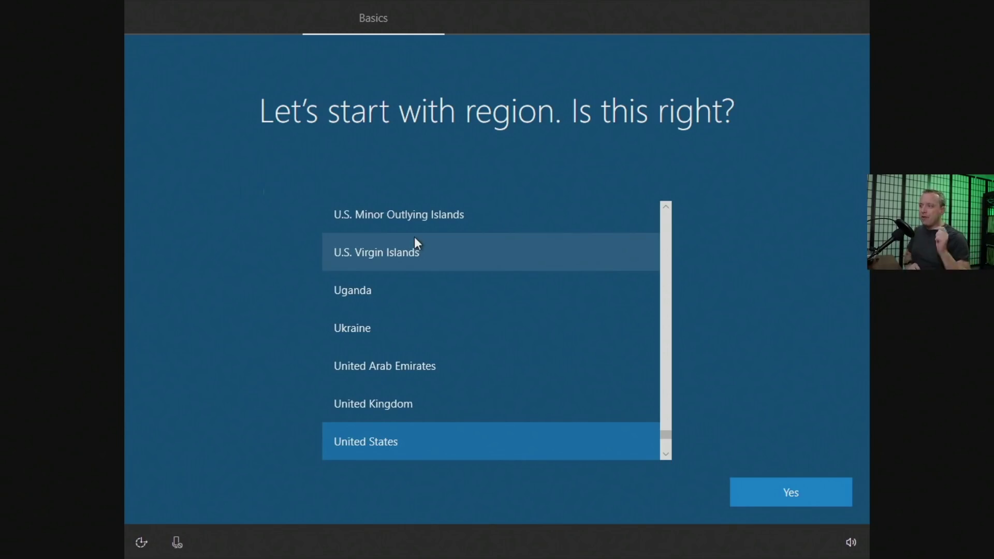
# Confirm United States as the region and US as the keyboard layout, skipping a second layout.
pyautogui.press('Return')
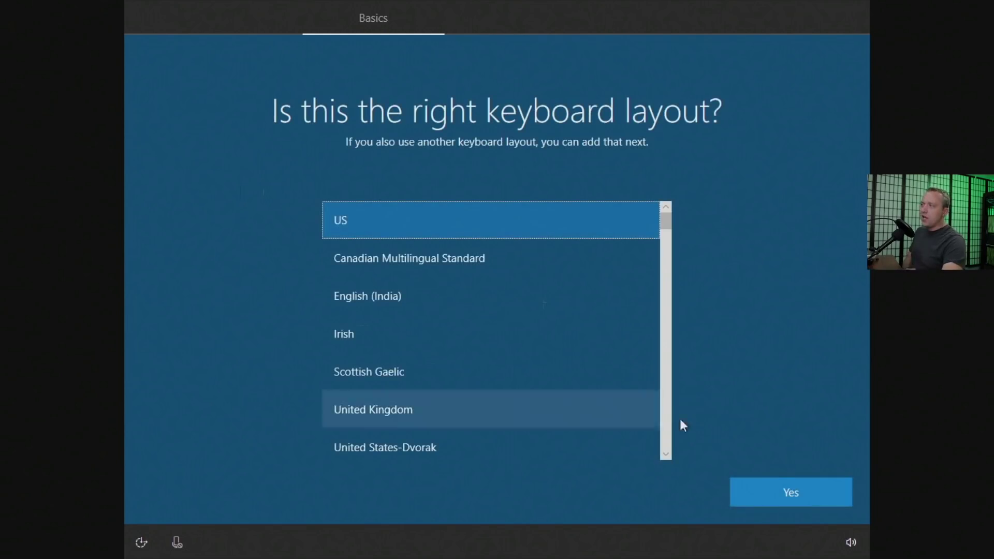
pyautogui.click(792, 490)
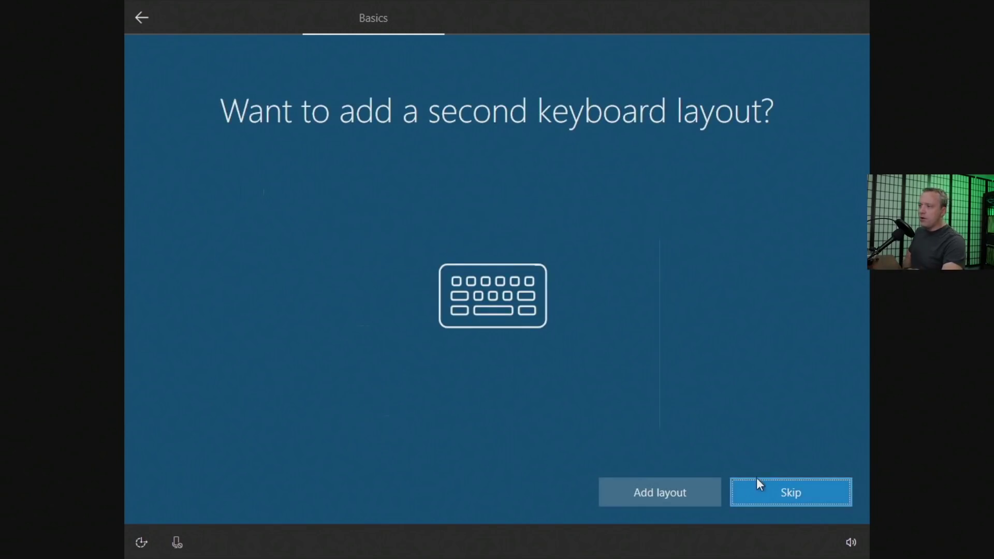
pyautogui.click(766, 484)
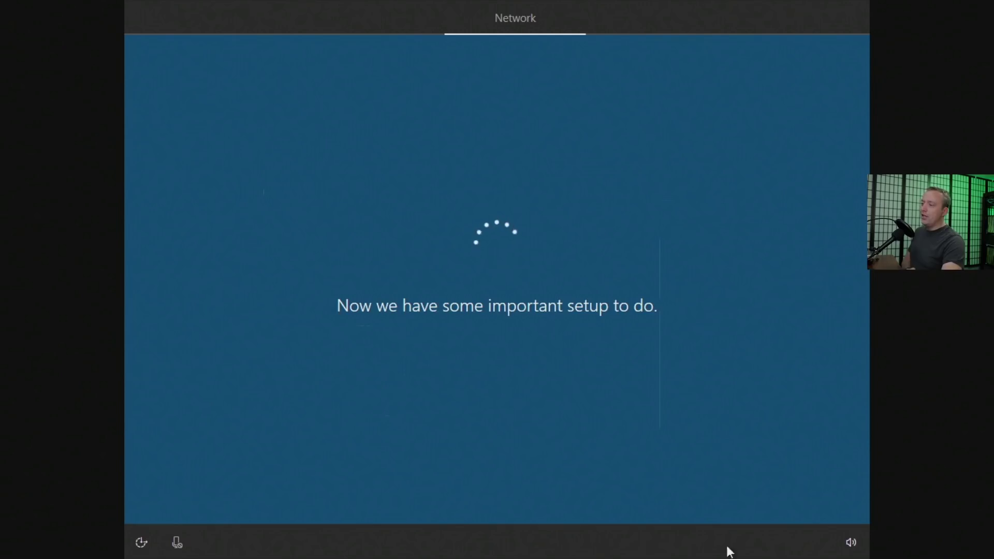
# Mute the speakers from the taskbar volume controls.
pyautogui.click(852, 543)
pyautogui.click(631, 510)
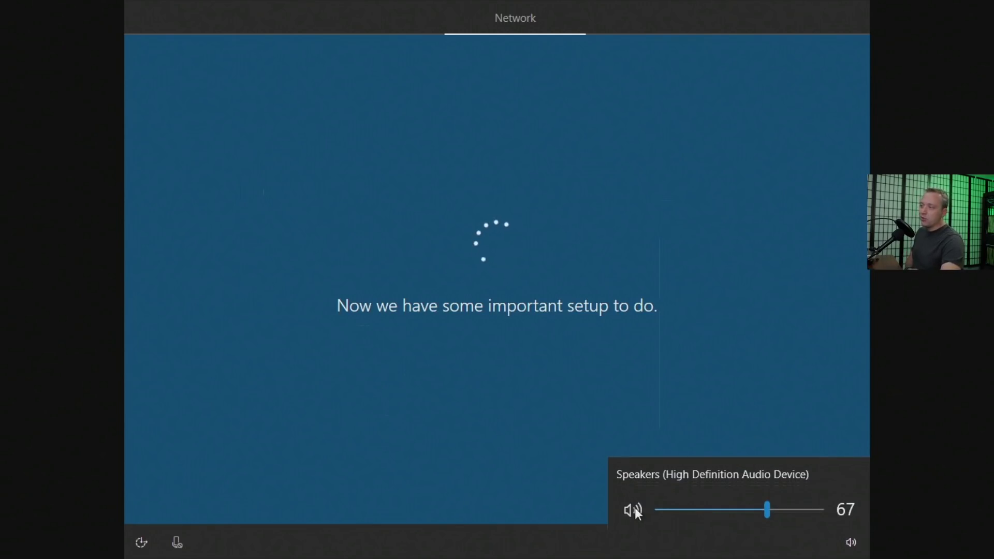
pyautogui.click(571, 491)
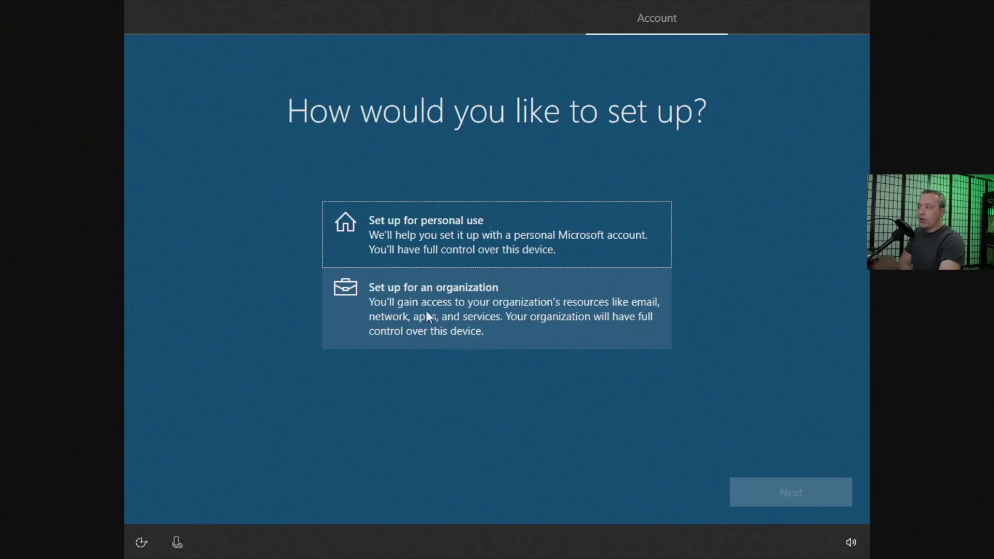
# Choose 'Set up for personal use' and switch to an offline account instead of Microsoft sign-in.
pyautogui.click(448, 222)
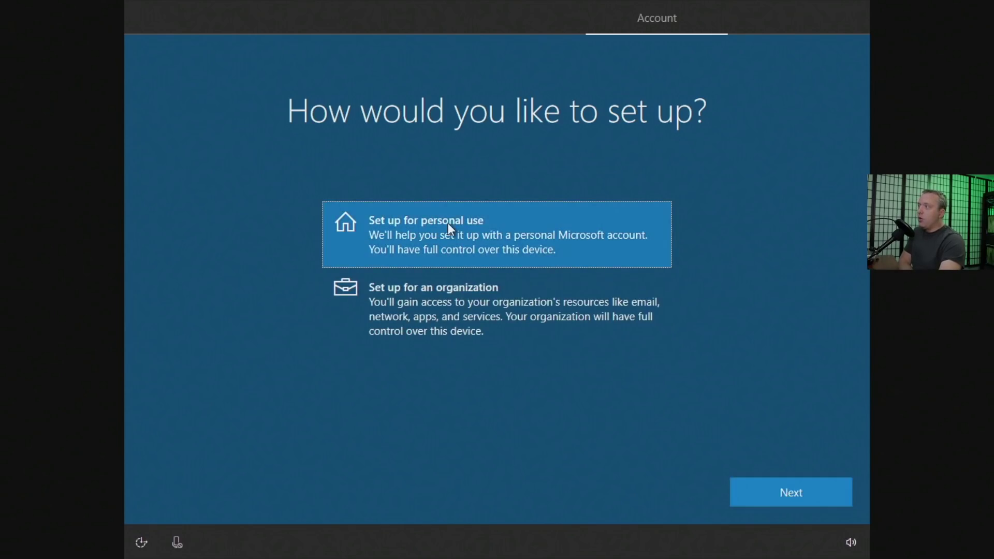
pyautogui.click(783, 491)
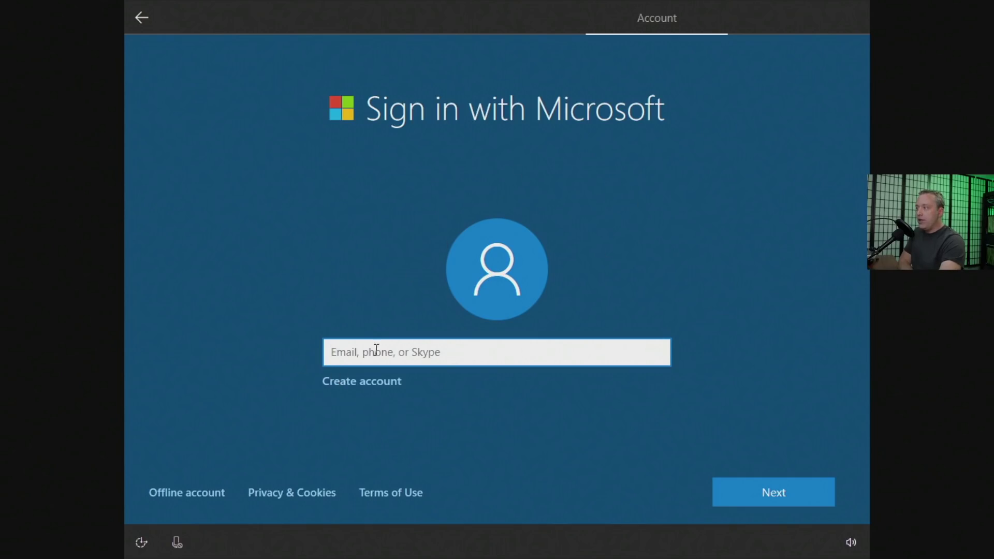
pyautogui.click(188, 495)
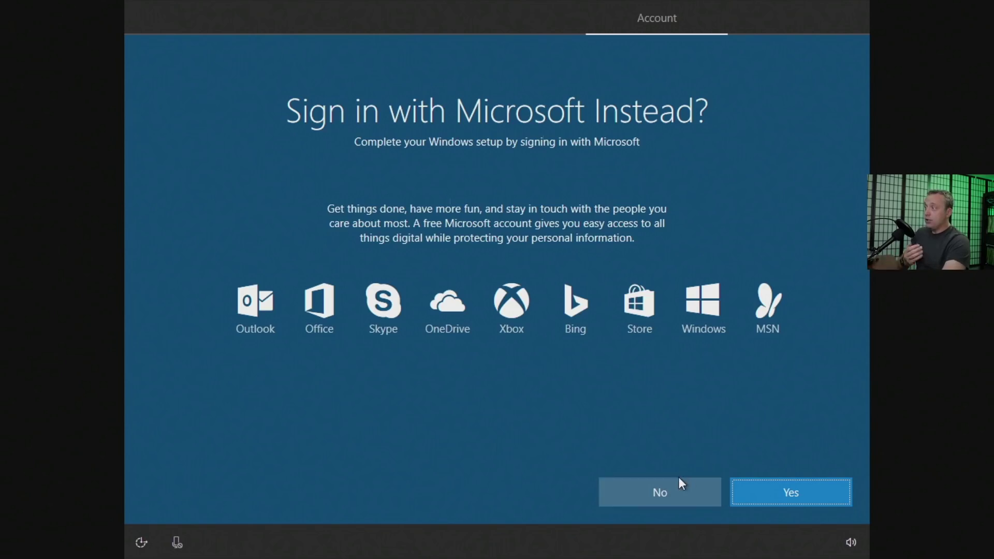
# Decline the Microsoft account, then enter the local user name and set and confirm its password.
pyautogui.click(666, 492)
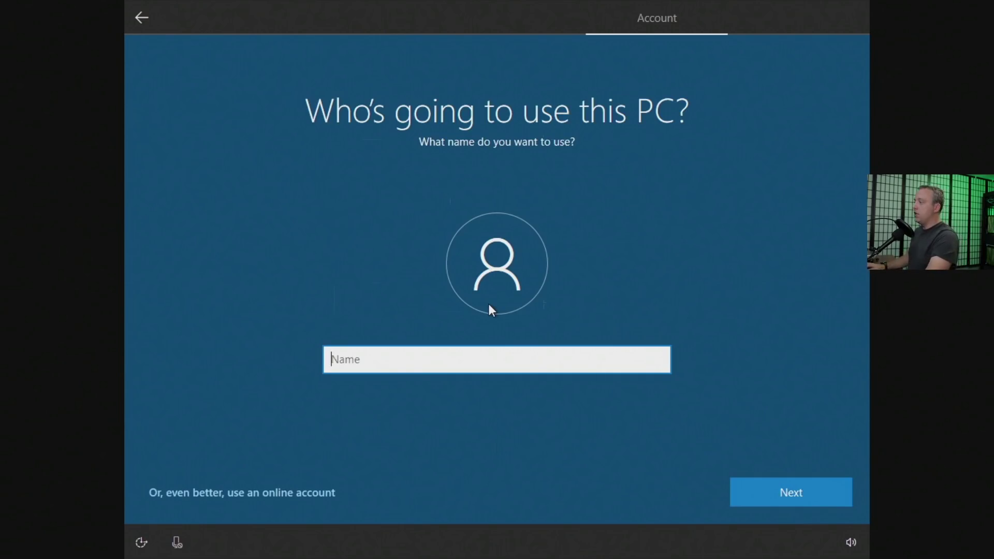
pyautogui.press('Return')
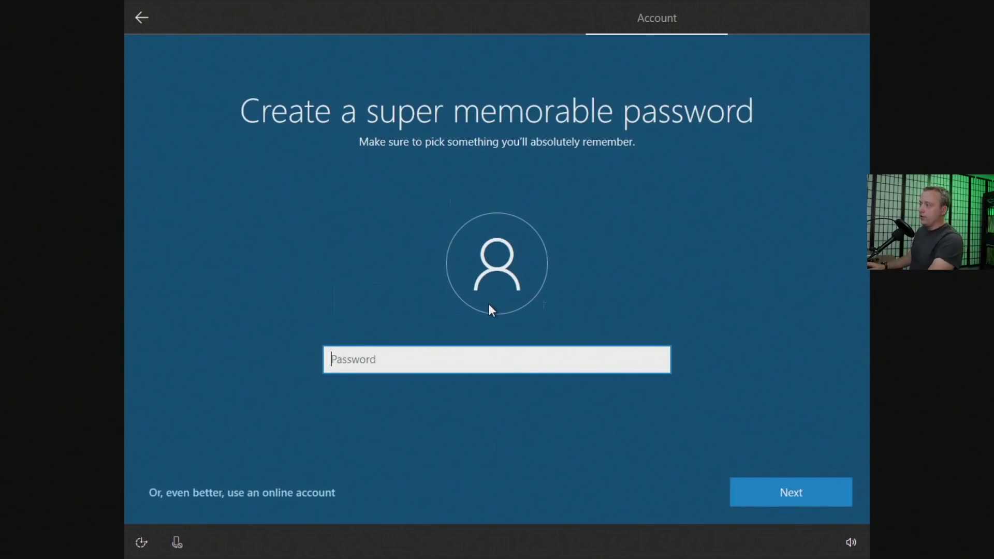
pyautogui.write('••••')
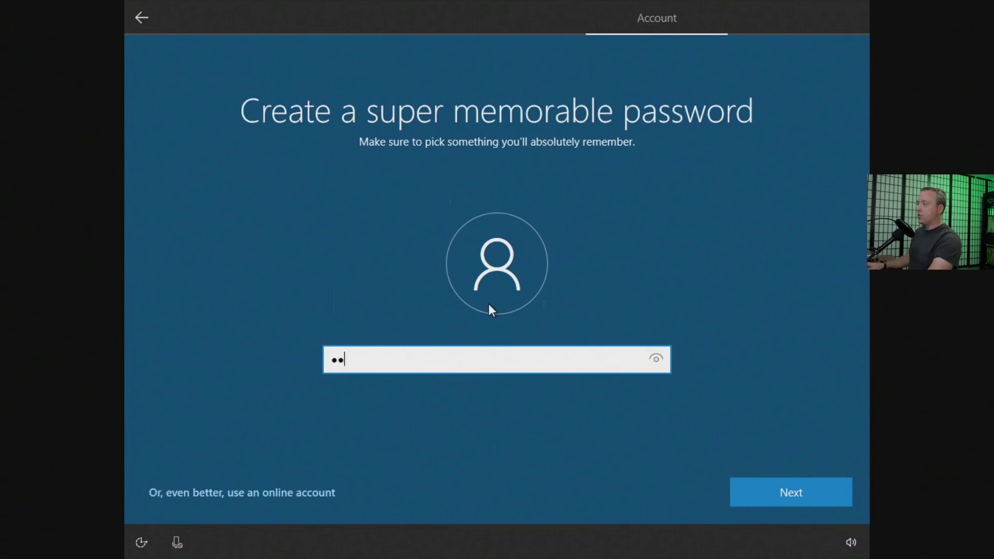
pyautogui.press('Return')
pyautogui.write('••••')
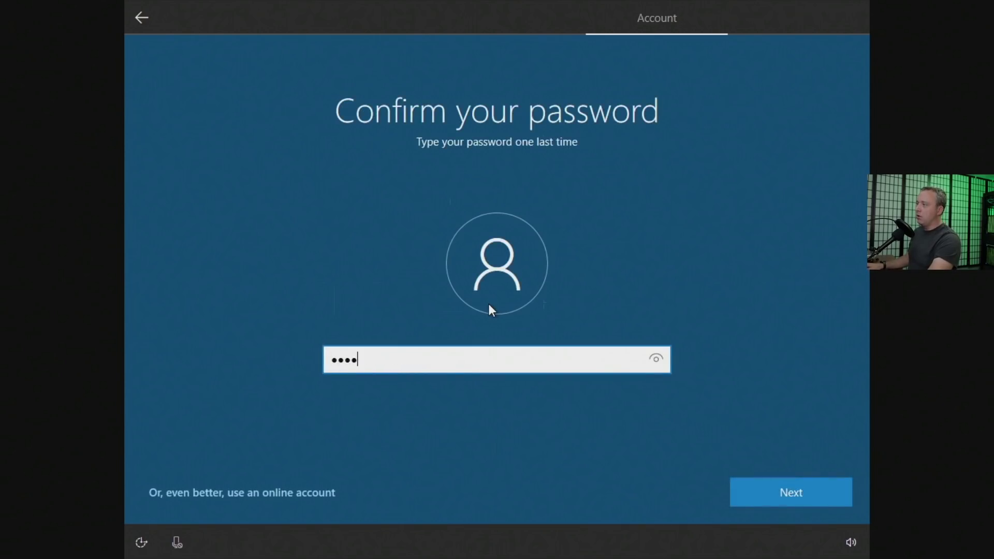
pyautogui.press('Return')
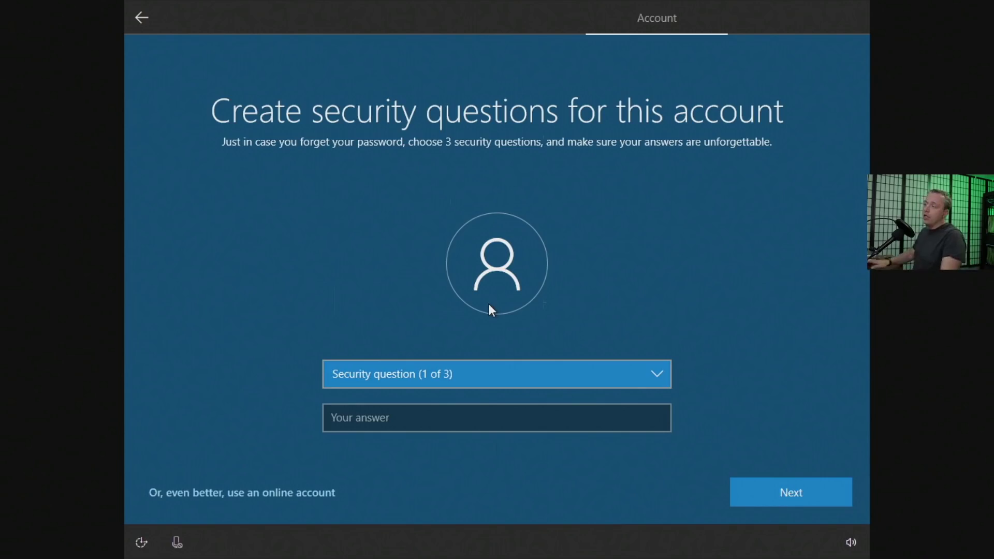
# Answer the first pet's name and birth city security questions.
pyautogui.press('Down')
pyautogui.press('Tab')
pyautogui.write('asda')
pyautogui.click(780, 491)
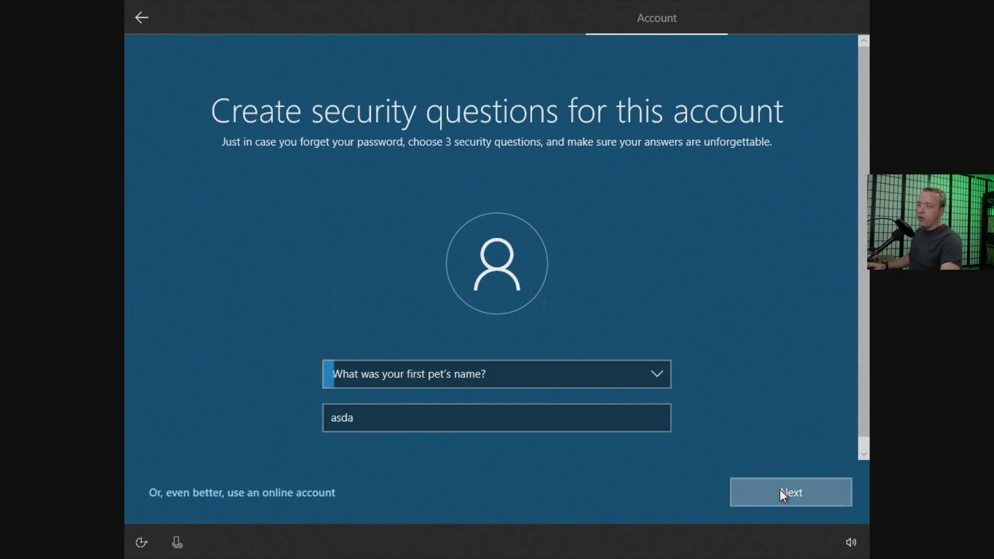
pyautogui.press('Down')
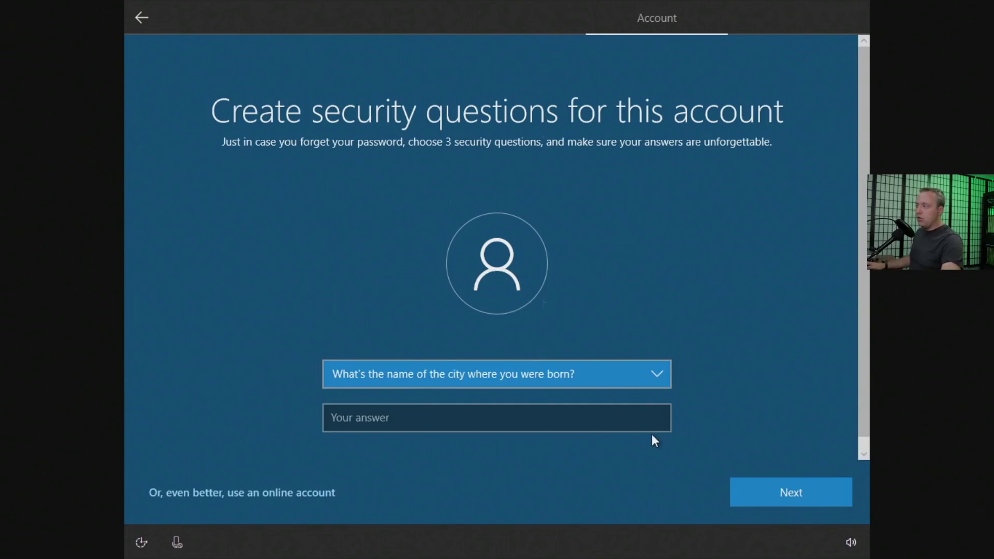
pyautogui.click(545, 419)
pyautogui.write('asdf')
pyautogui.click(798, 491)
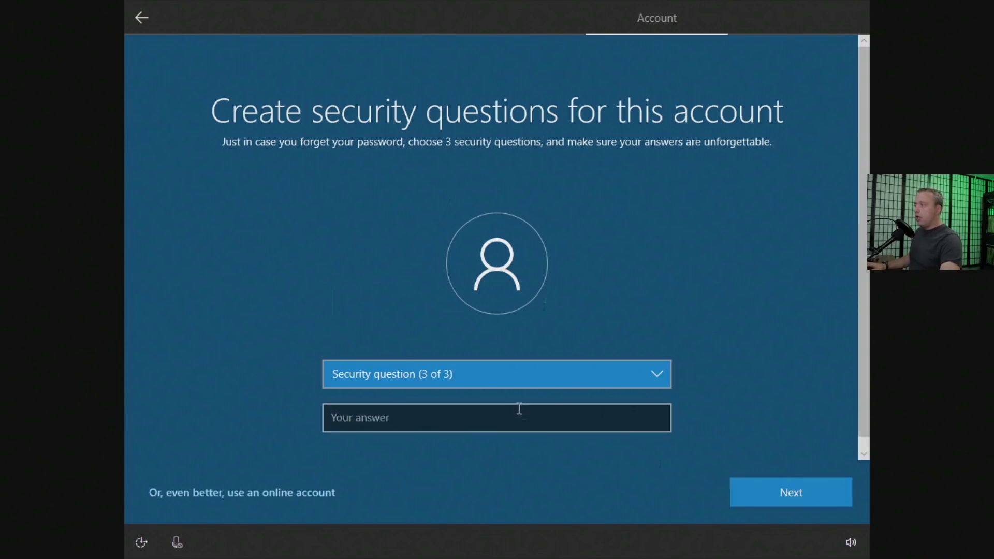
# Pick the childhood nickname question as the third, answer it, and submit all three.
pyautogui.click(477, 378)
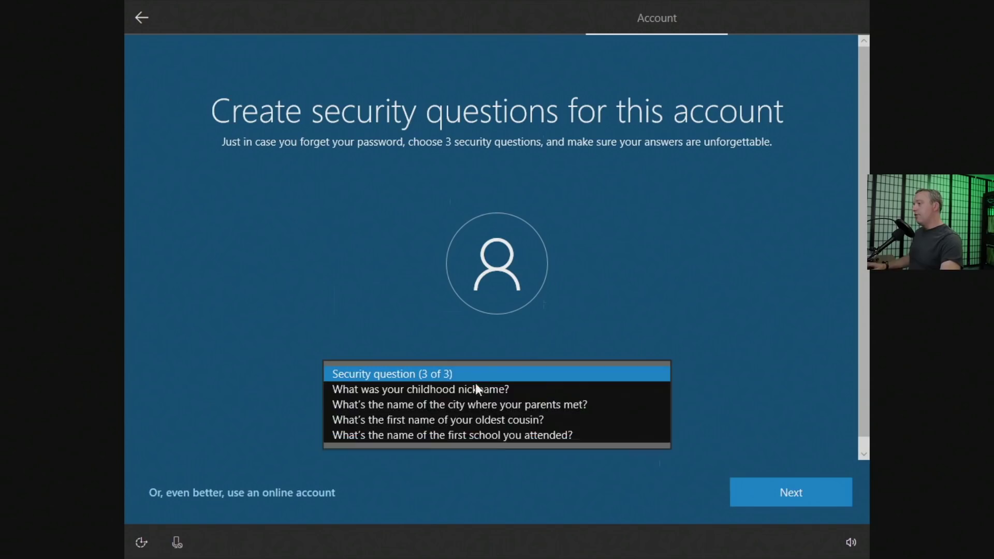
pyautogui.click(473, 388)
pyautogui.click(430, 424)
pyautogui.write('asdf')
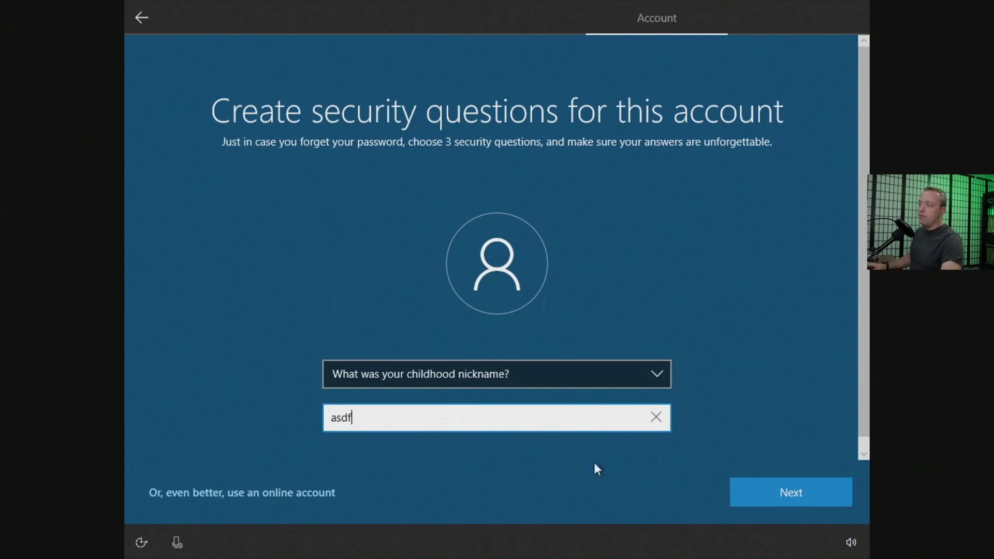
pyautogui.click(801, 496)
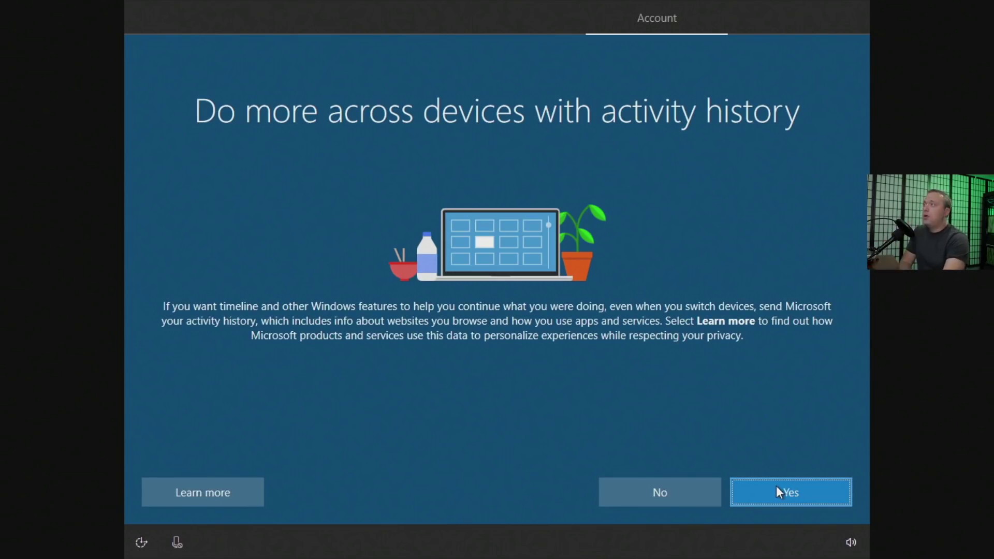
# Say No to sharing activity history and Decline Cortana.
pyautogui.click(662, 491)
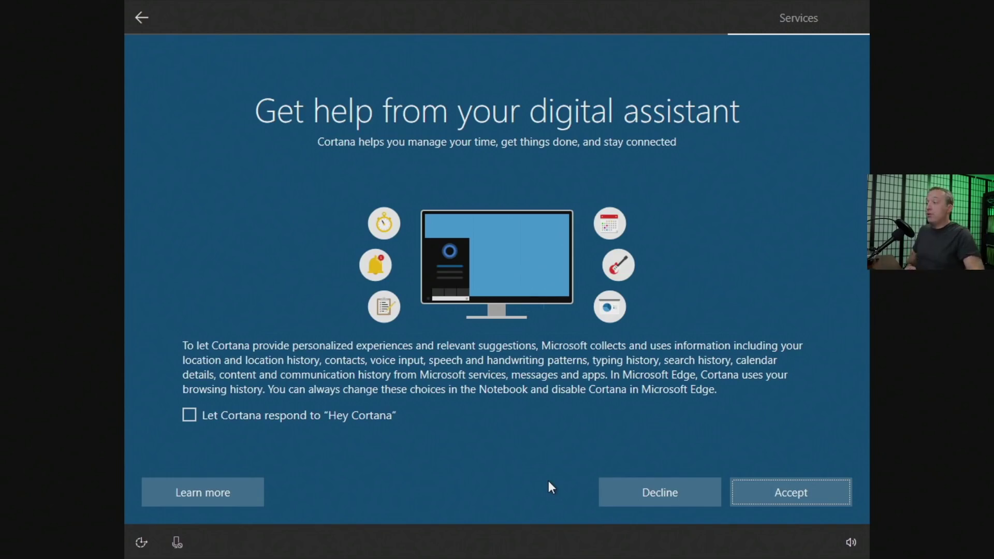
pyautogui.click(664, 492)
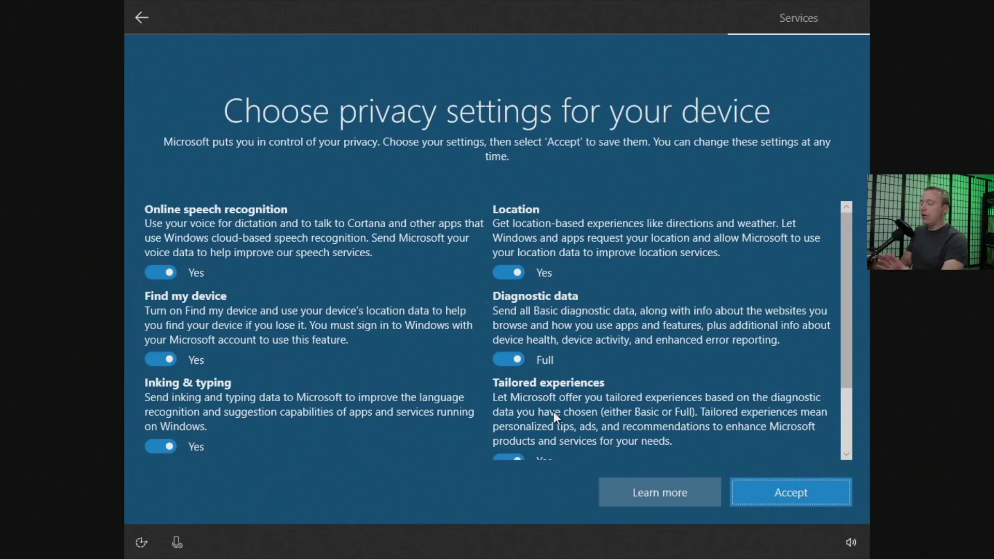
# Turn off speech, Find my device, inking, tailored experiences and advertising ID, set diagnostics Basic, and accept.
pyautogui.click(164, 274)
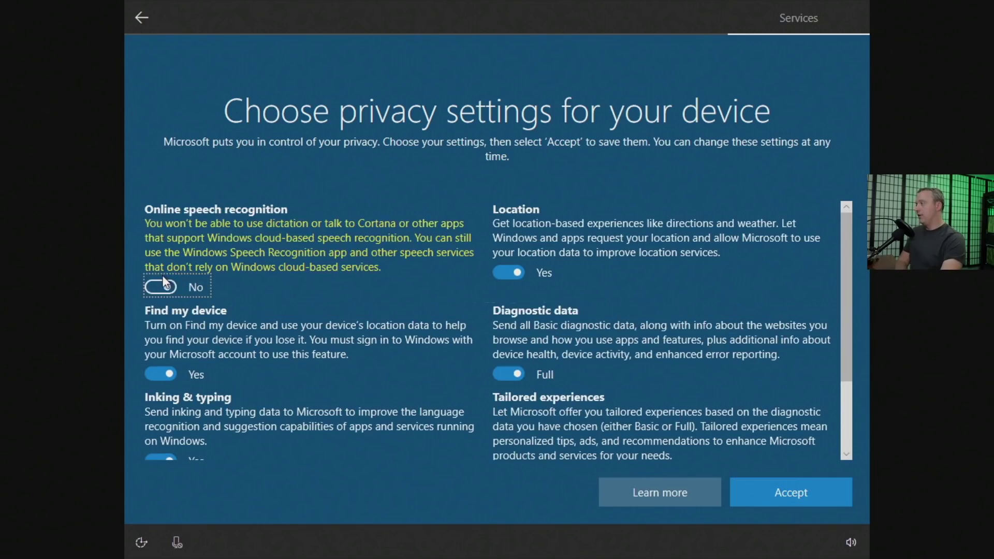
pyautogui.click(164, 370)
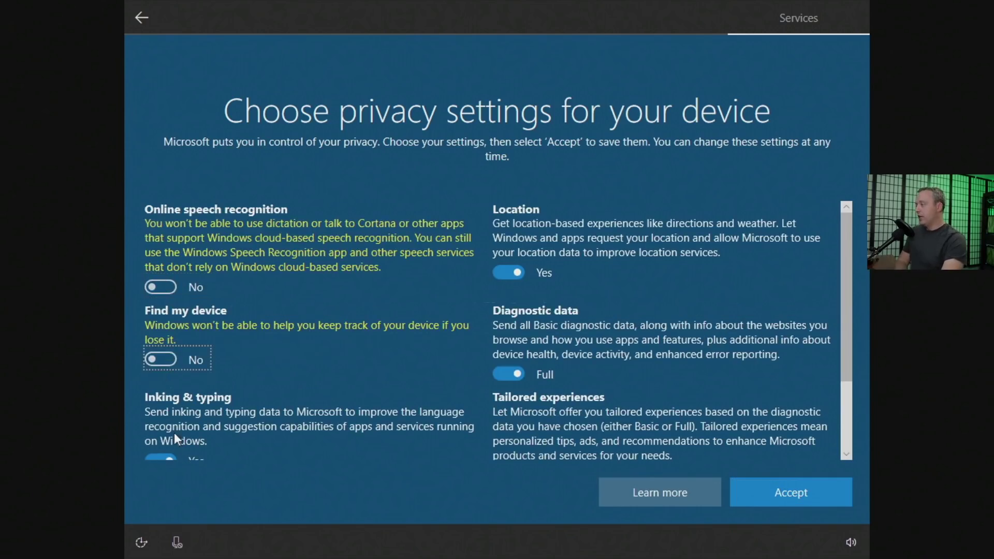
pyautogui.click(165, 456)
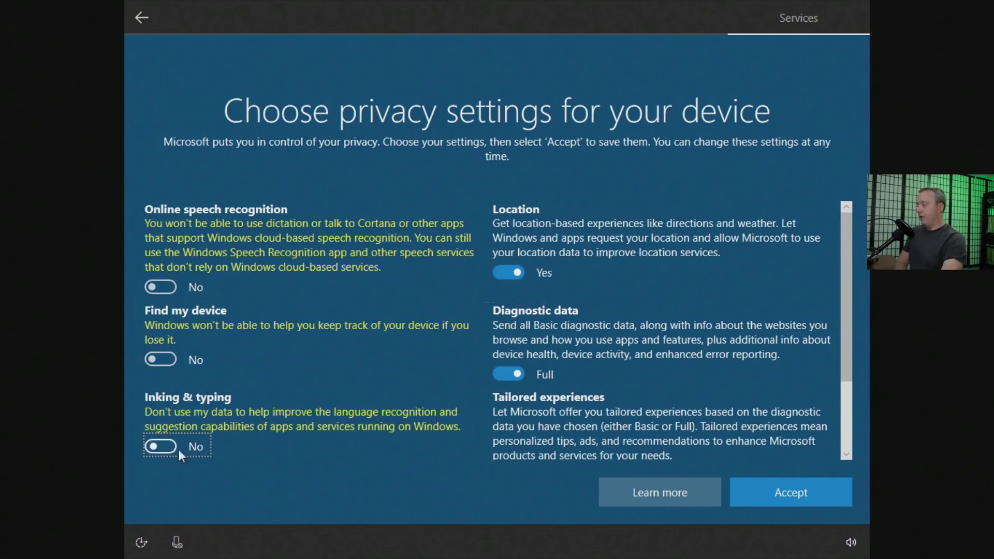
pyautogui.click(508, 272)
pyautogui.click(513, 372)
pyautogui.scroll(-3, 497, 363)
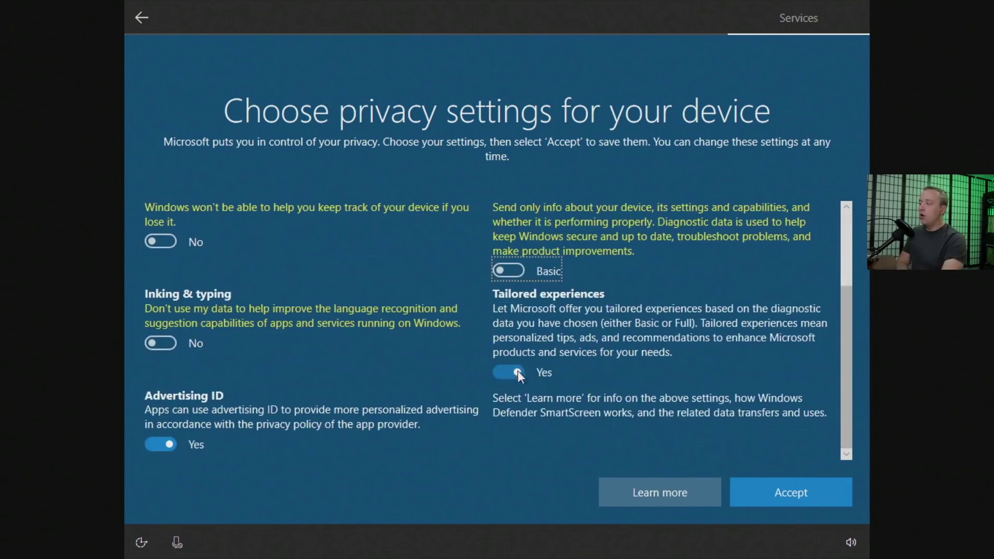
pyautogui.click(512, 372)
pyautogui.click(173, 445)
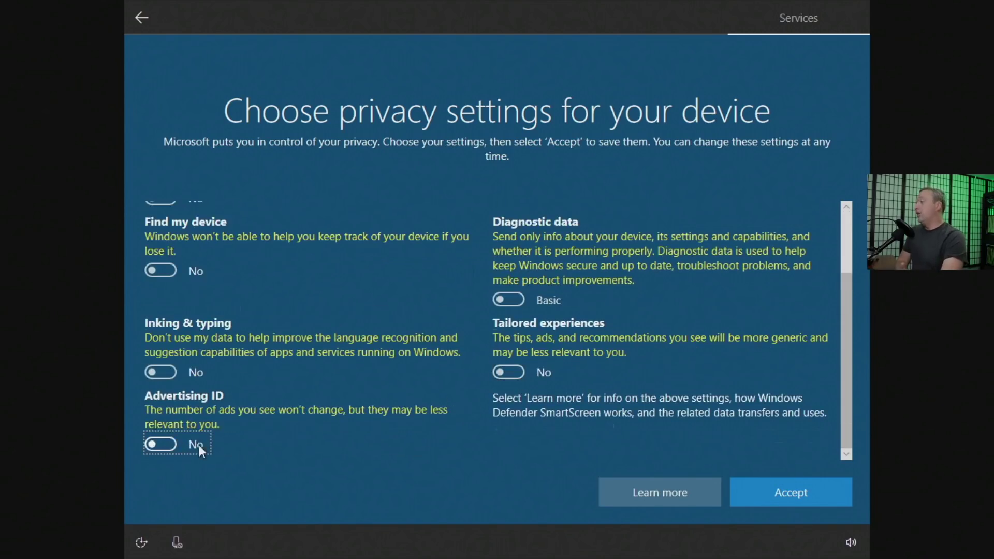
pyautogui.click(806, 493)
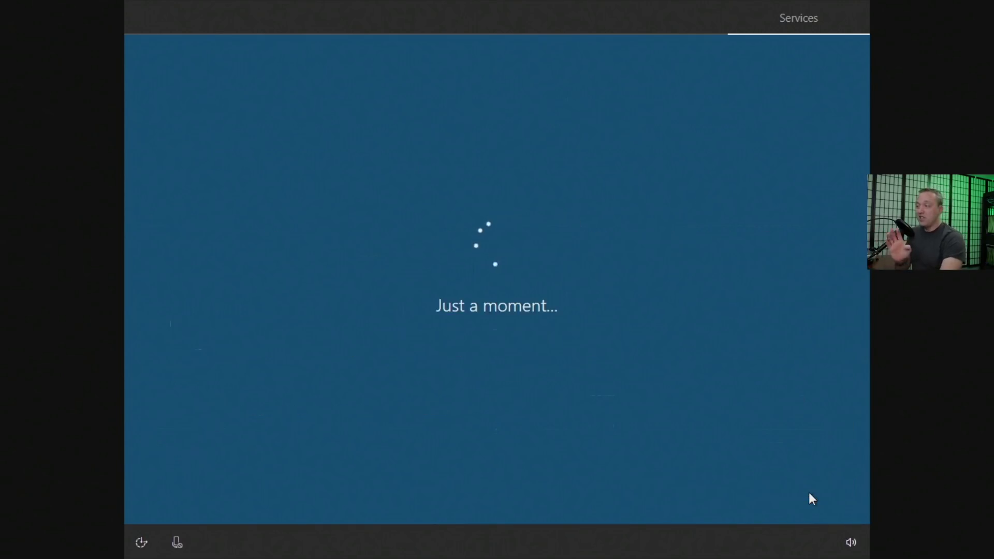